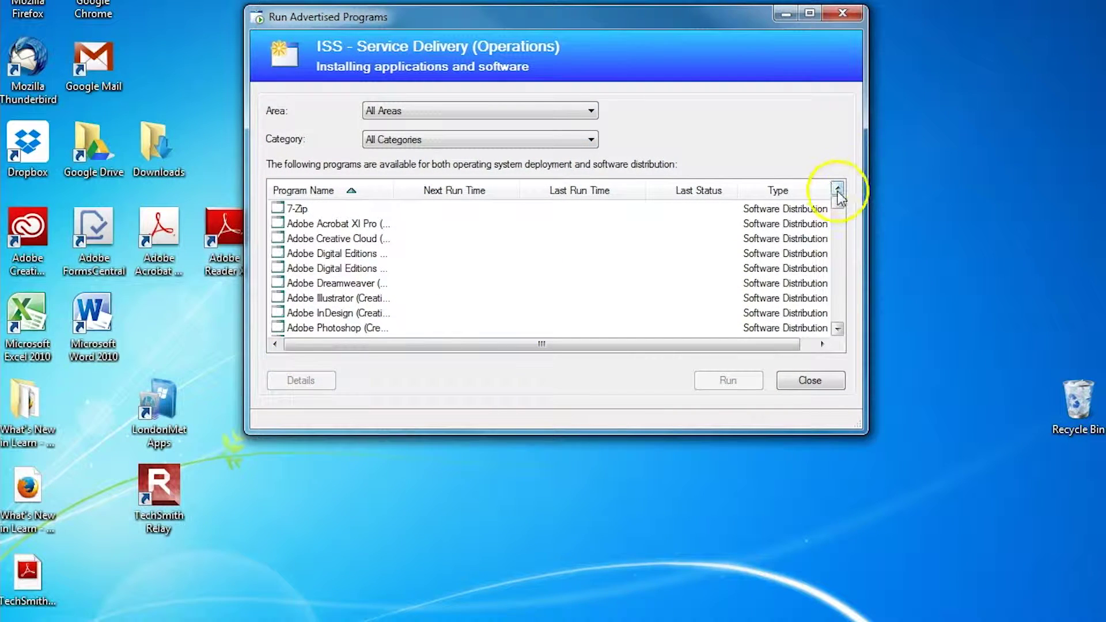
Step: Check the TechSmith Relay 4.4 entry, then centre its desktop shortcut and the recorder window
scroll(845, 218, "down", 10)
left_click(322, 240)
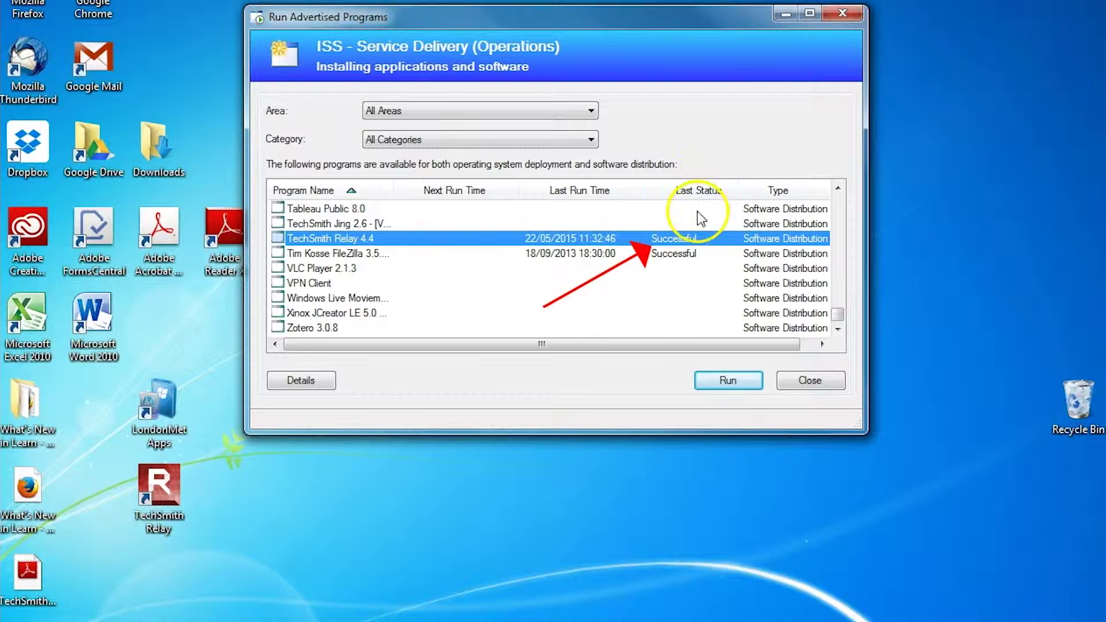
left_click(810, 381)
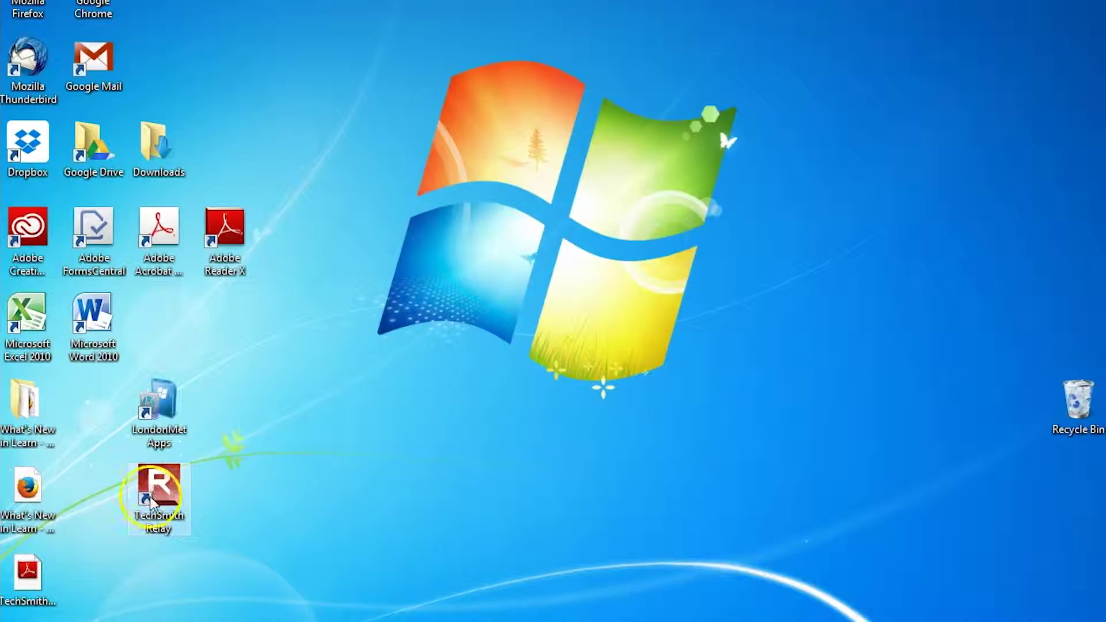
left_click_drag(143, 487, 341, 415)
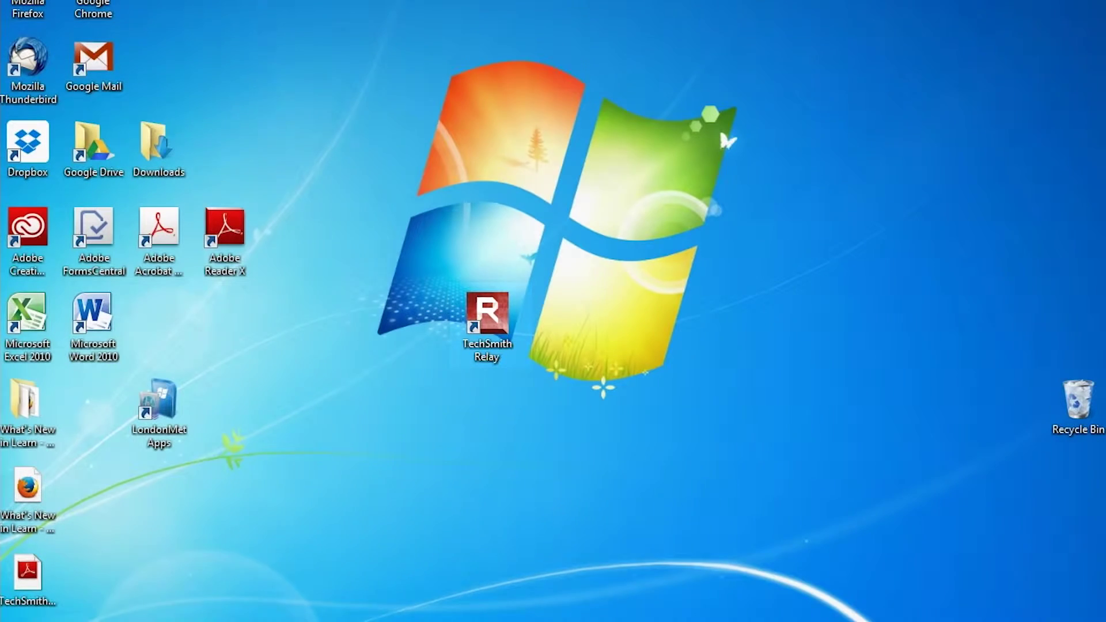
left_click_drag(877, 148, 505, 92)
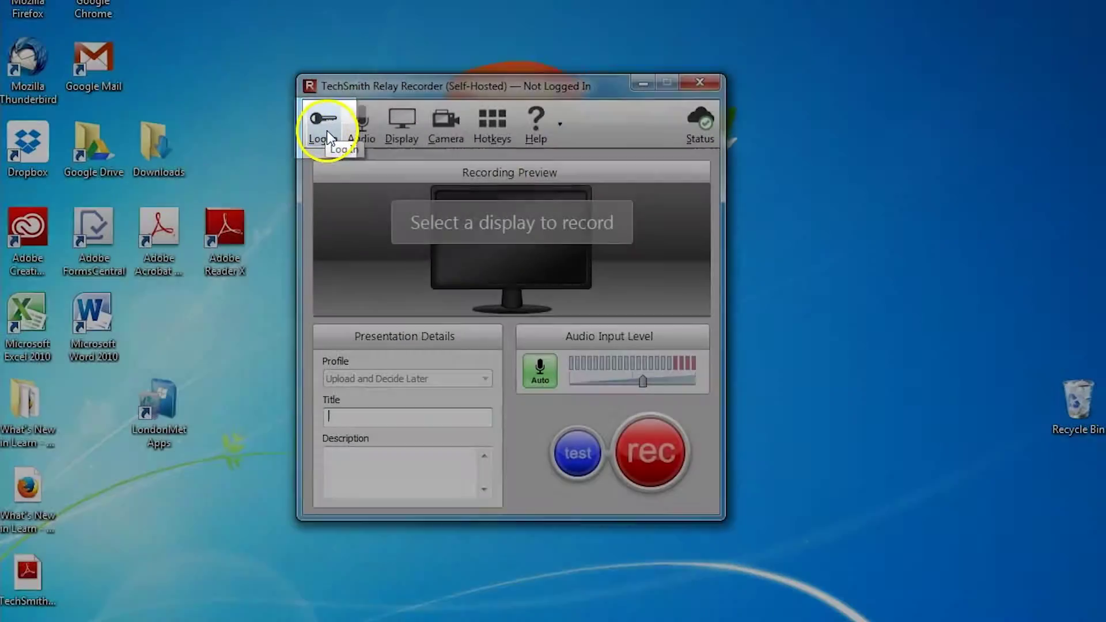
Step: Log in to the recorder with the presenter's username and account password
left_click(327, 131)
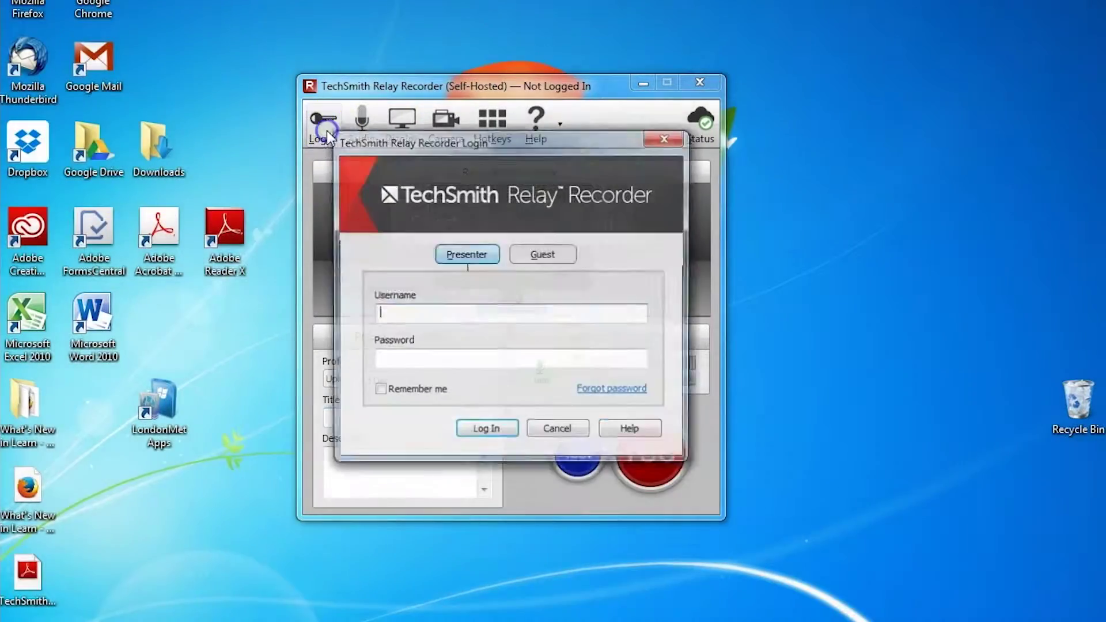
left_click(447, 315)
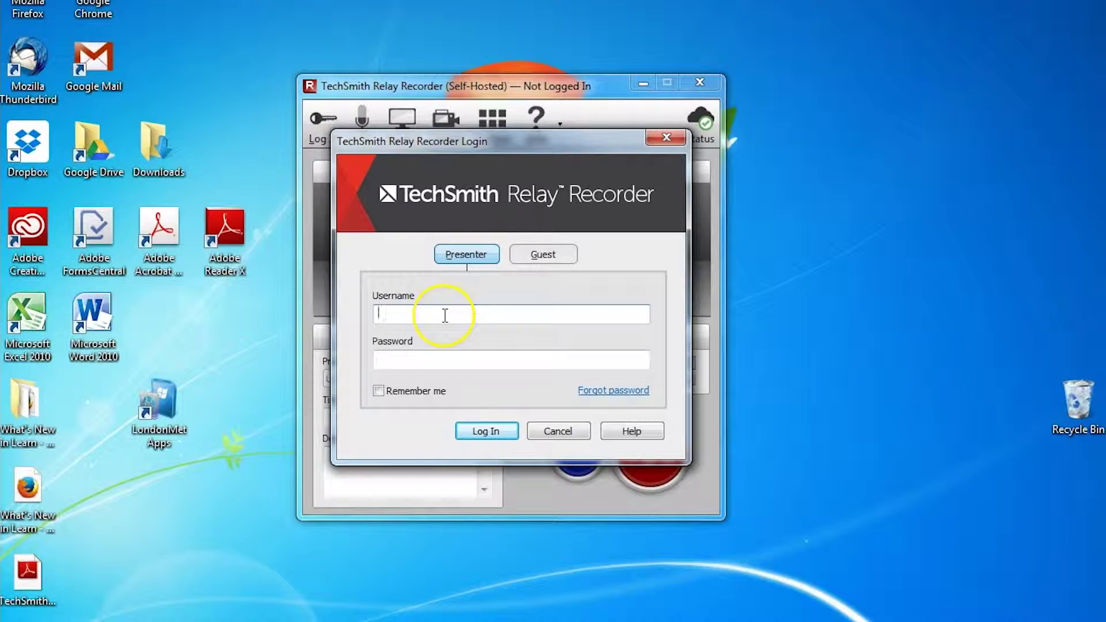
type("desirej")
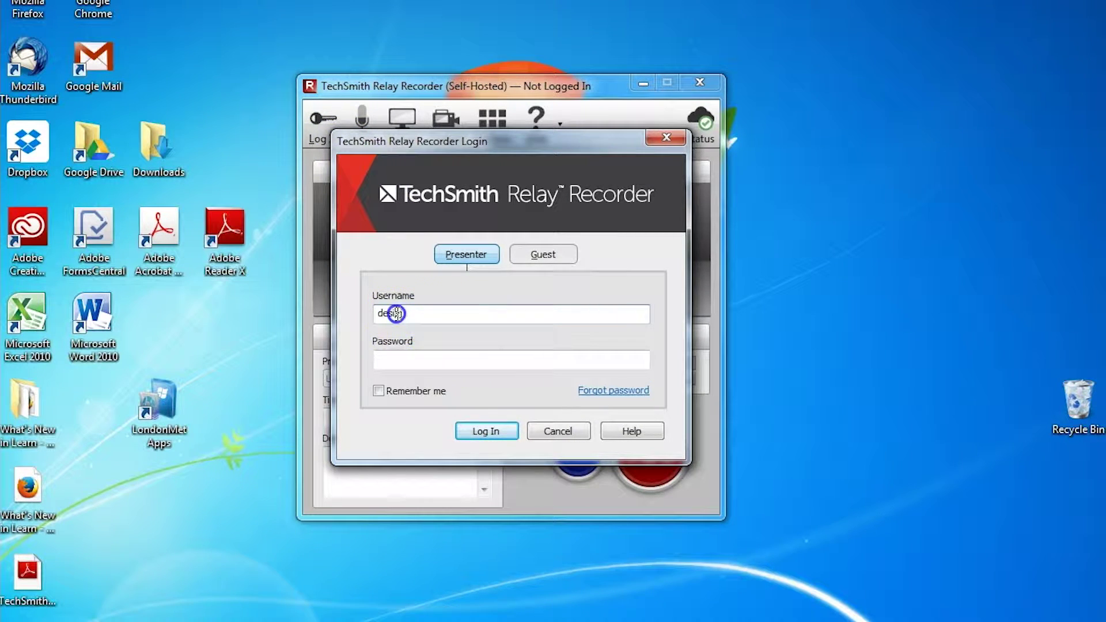
left_click(402, 361)
type("••••••••••")
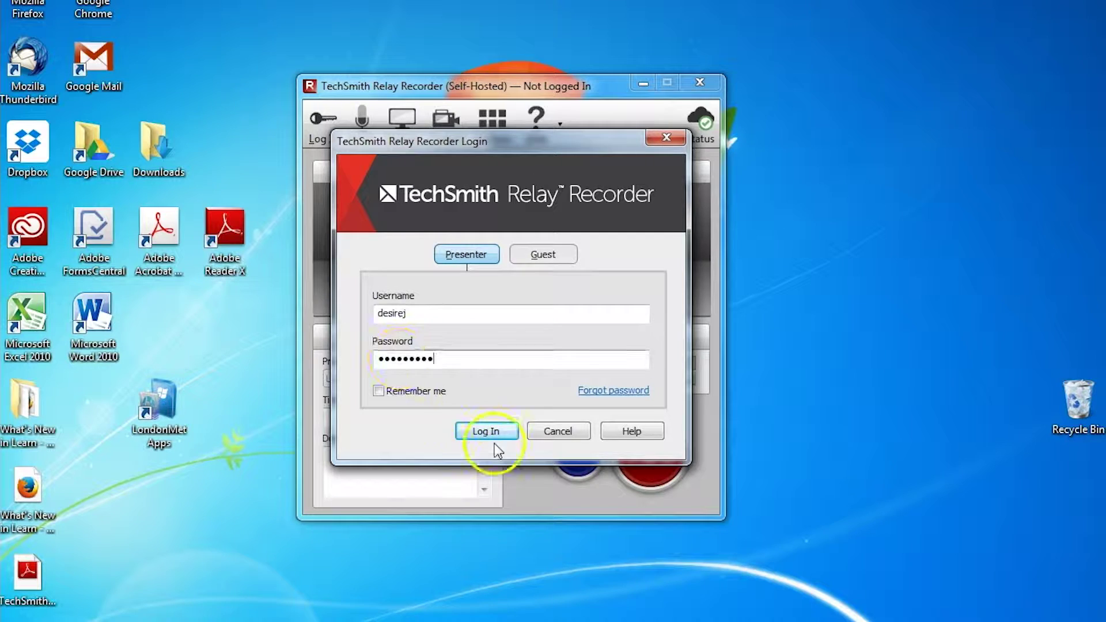
left_click(487, 433)
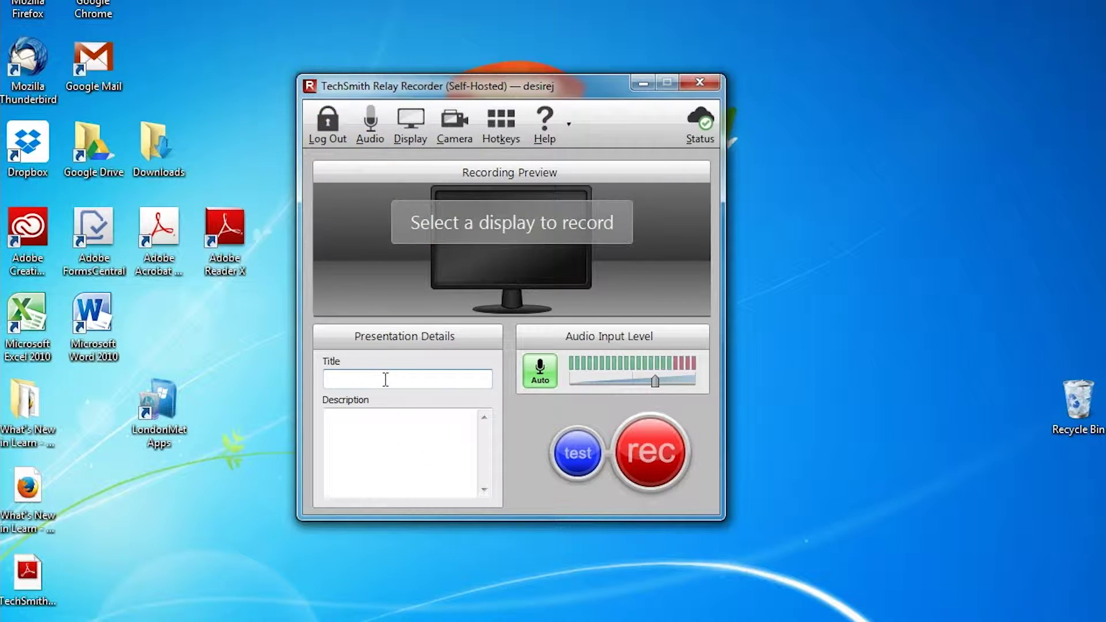
Step: Set the presentation title to 'A title' and the description to 'A description'
type("A title")
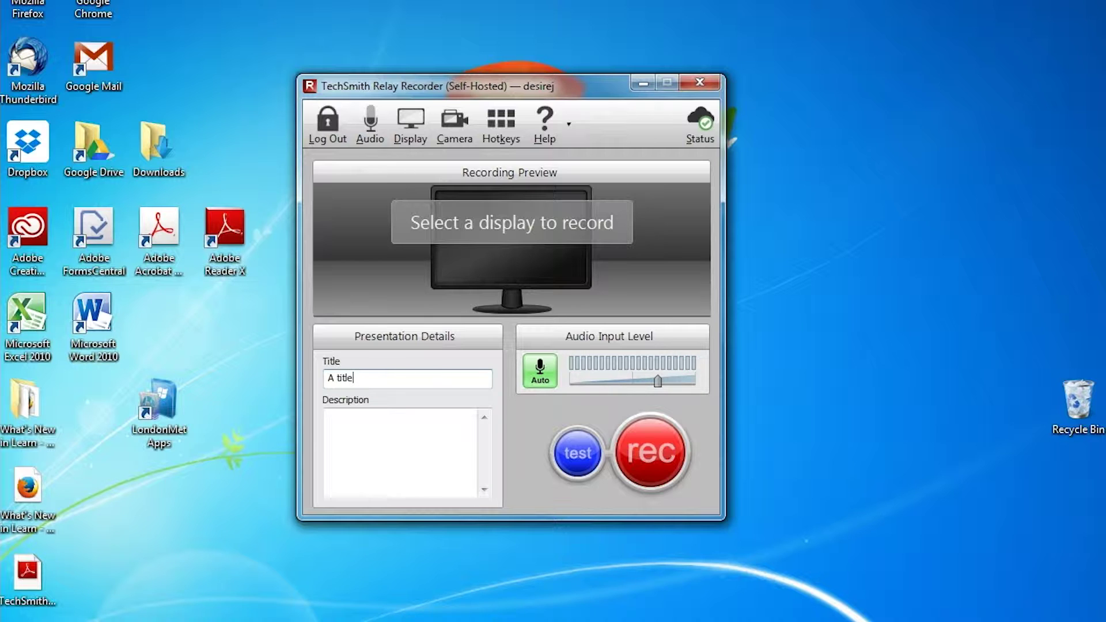
left_click(412, 414)
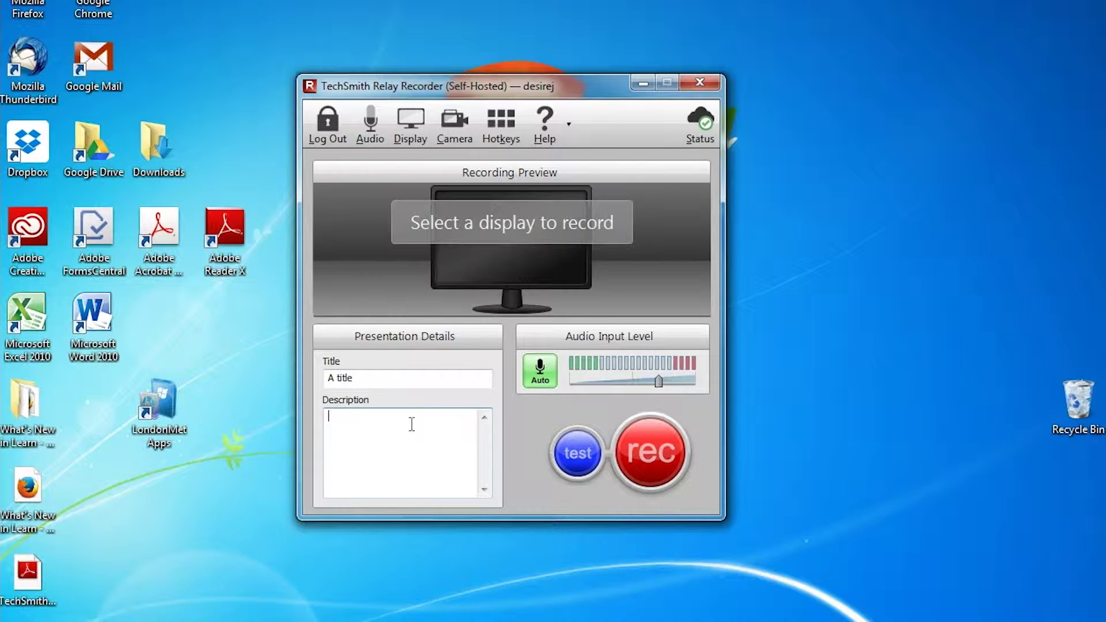
type("A description")
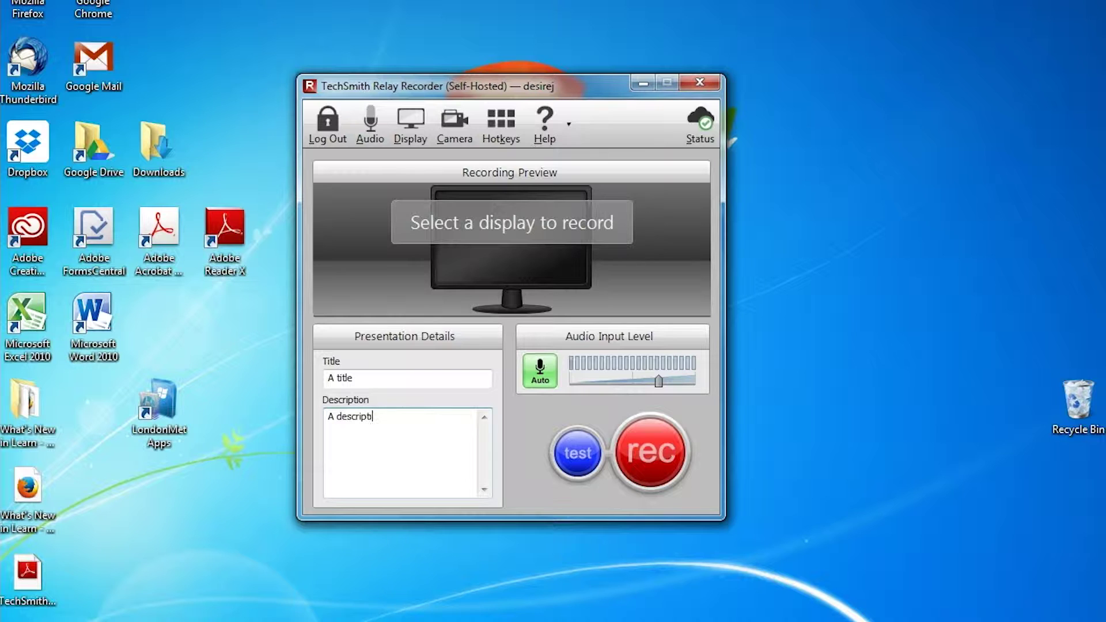
left_click(548, 334)
left_click(572, 456)
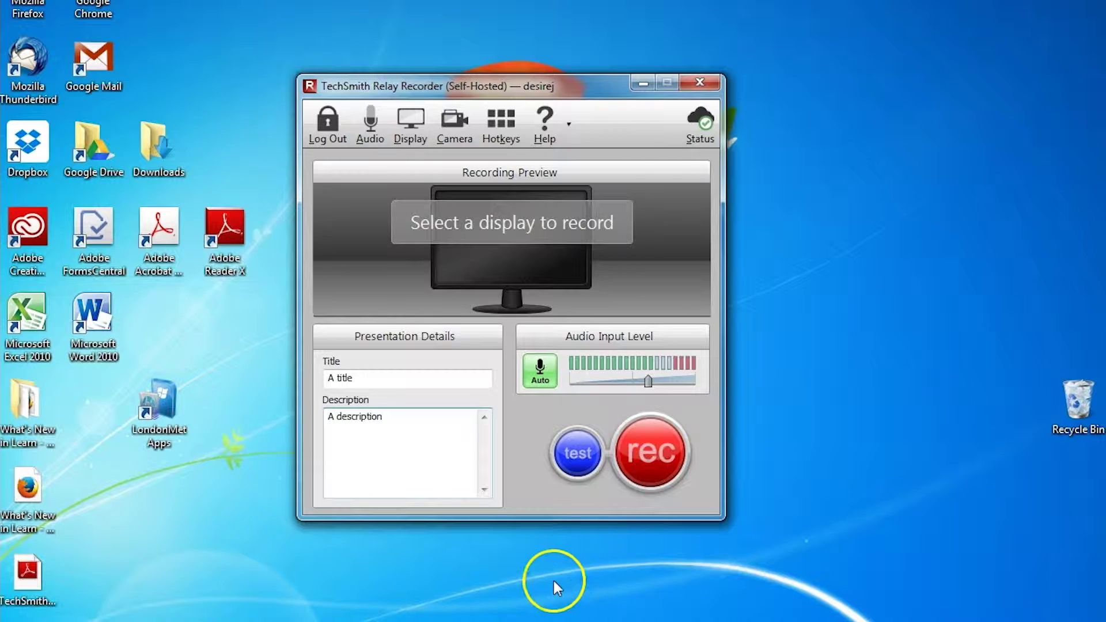
Step: Start recording the left display and switch to the PowerPoint presentation during the countdown
left_click(654, 467)
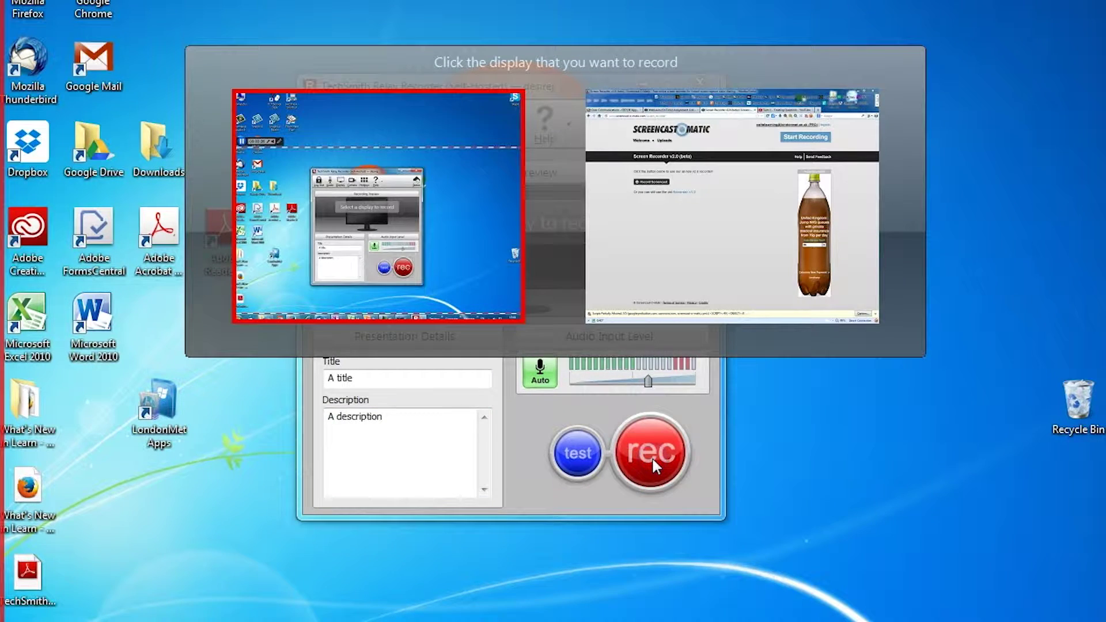
left_click(659, 459)
left_click(429, 232)
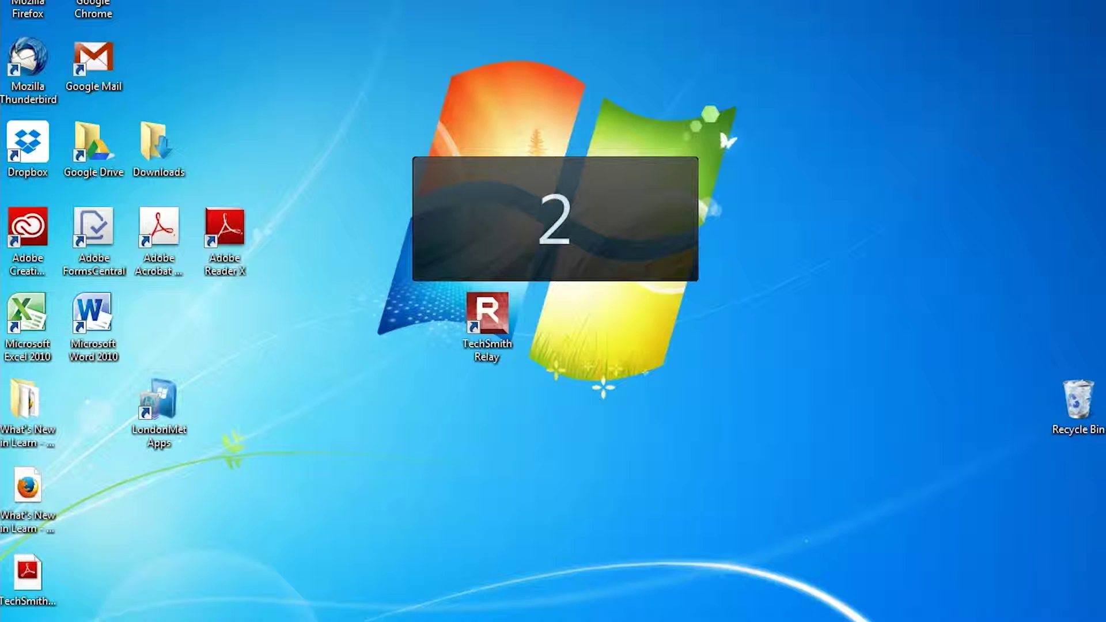
key("alt+Tab")
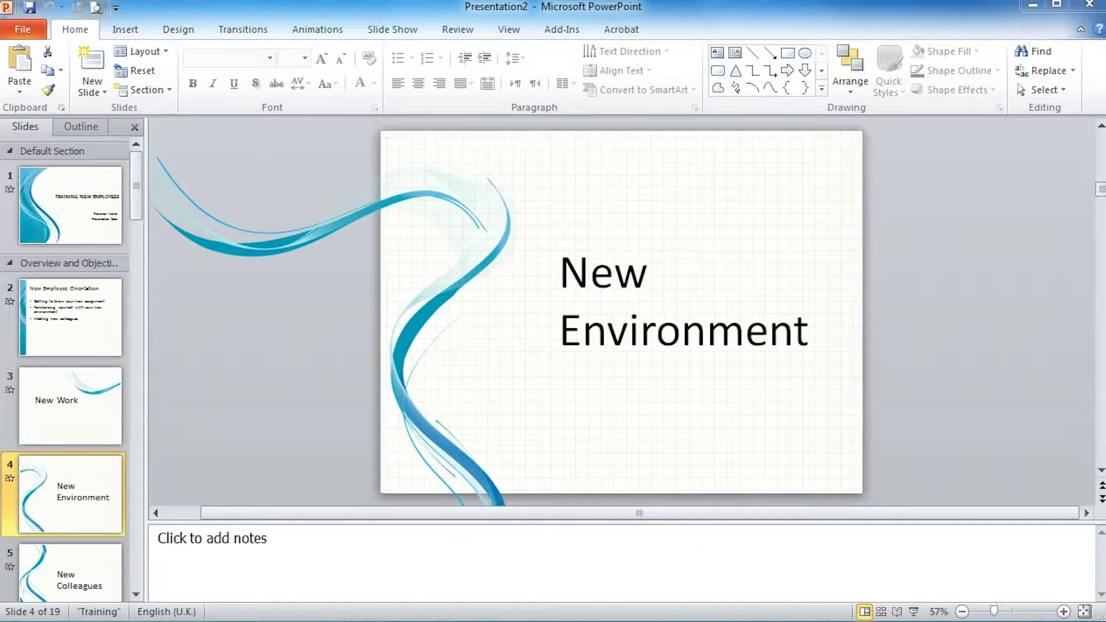
Step: Move the recording controls to the screen centre and stop the recording
left_click_drag(816, 240, 346, 223)
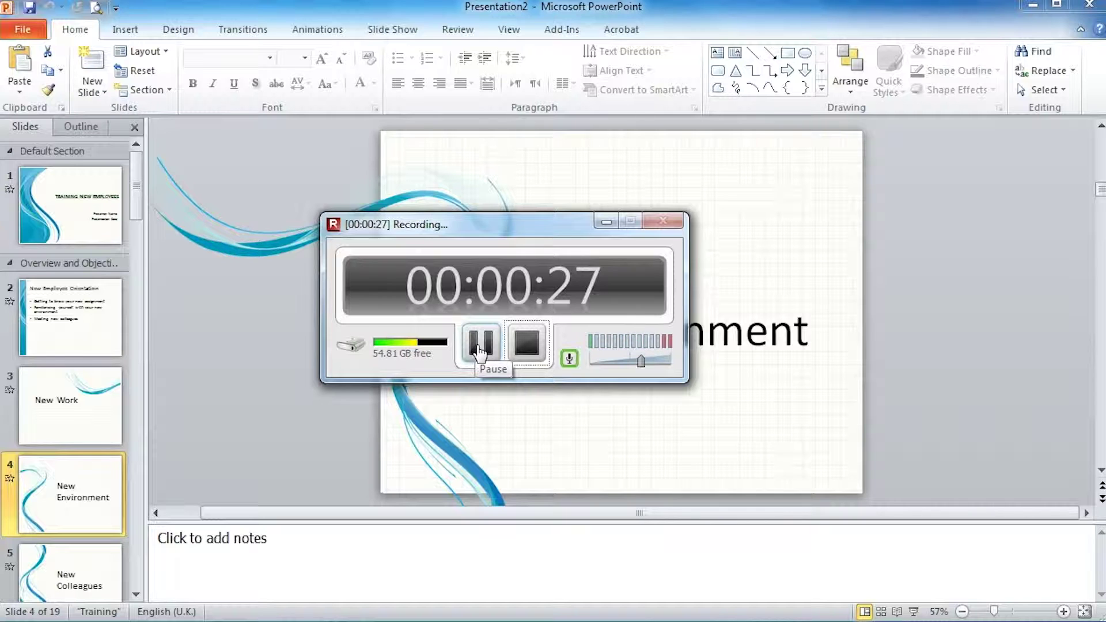
left_click(527, 343)
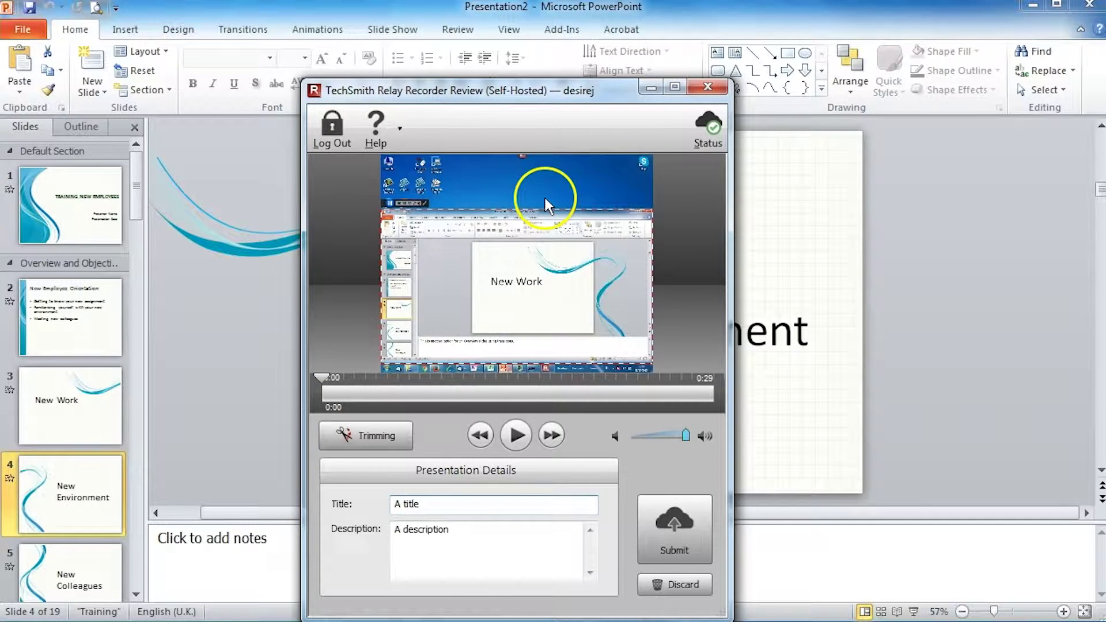
Step: Move the review window up, briefly play the 29-second recording, and pause it
left_click_drag(517, 88, 520, 39)
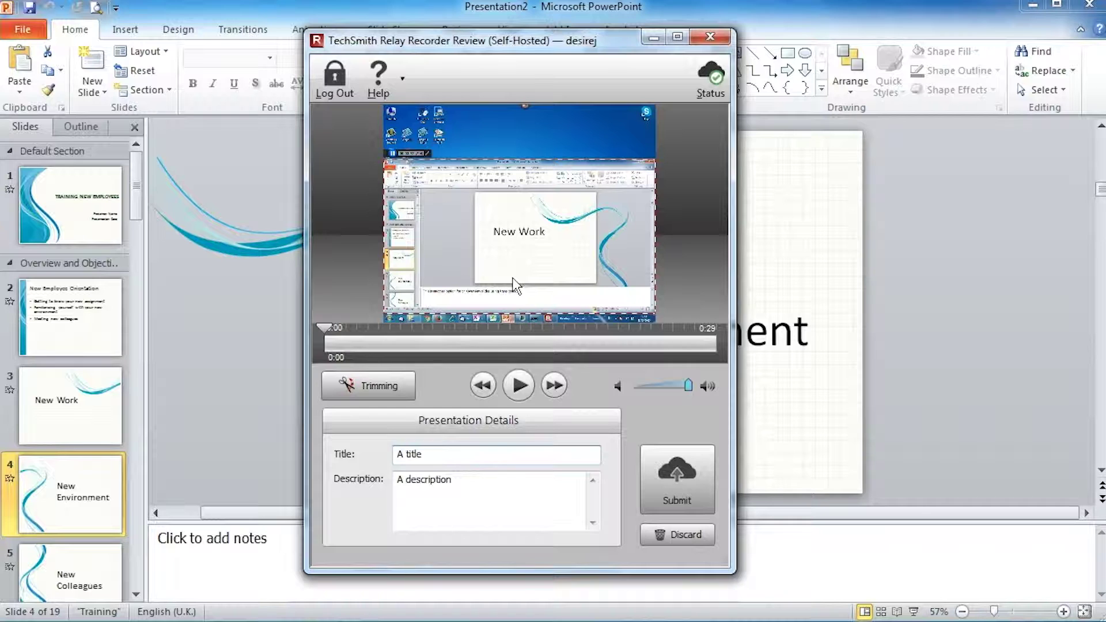
left_click(519, 387)
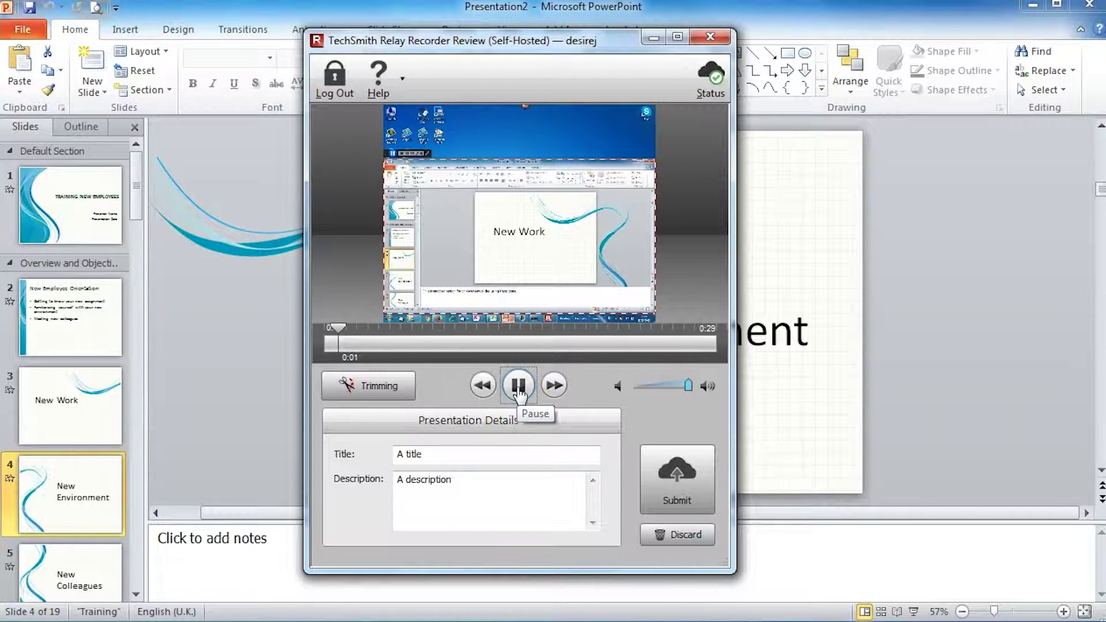
left_click(519, 387)
left_click(366, 341)
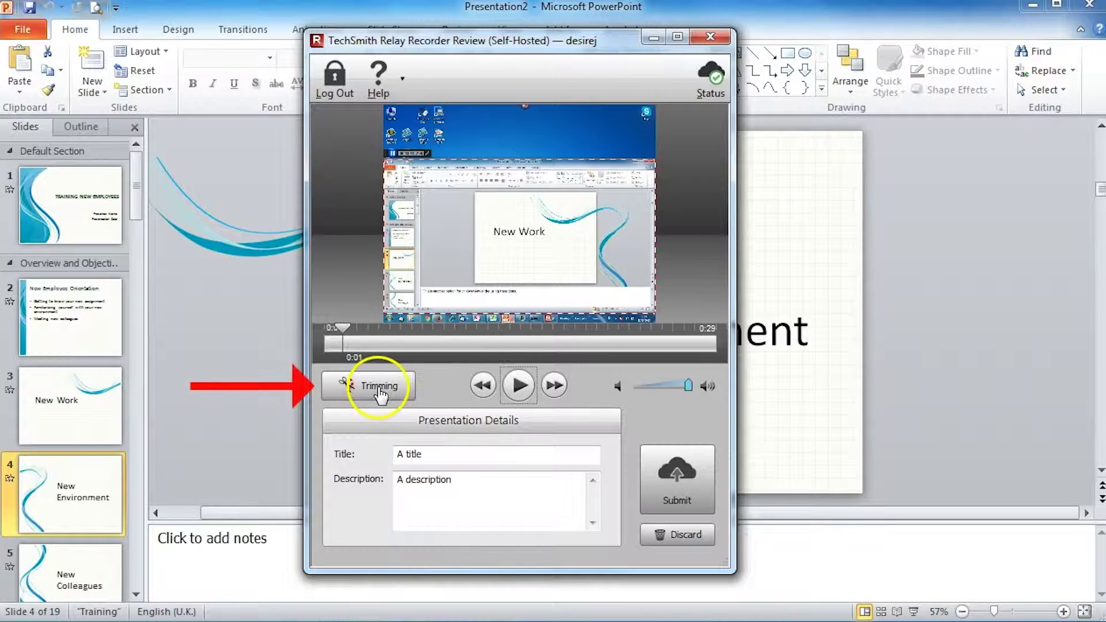
Step: Trim the first two seconds off the recording, up to 0:02
left_click(381, 393)
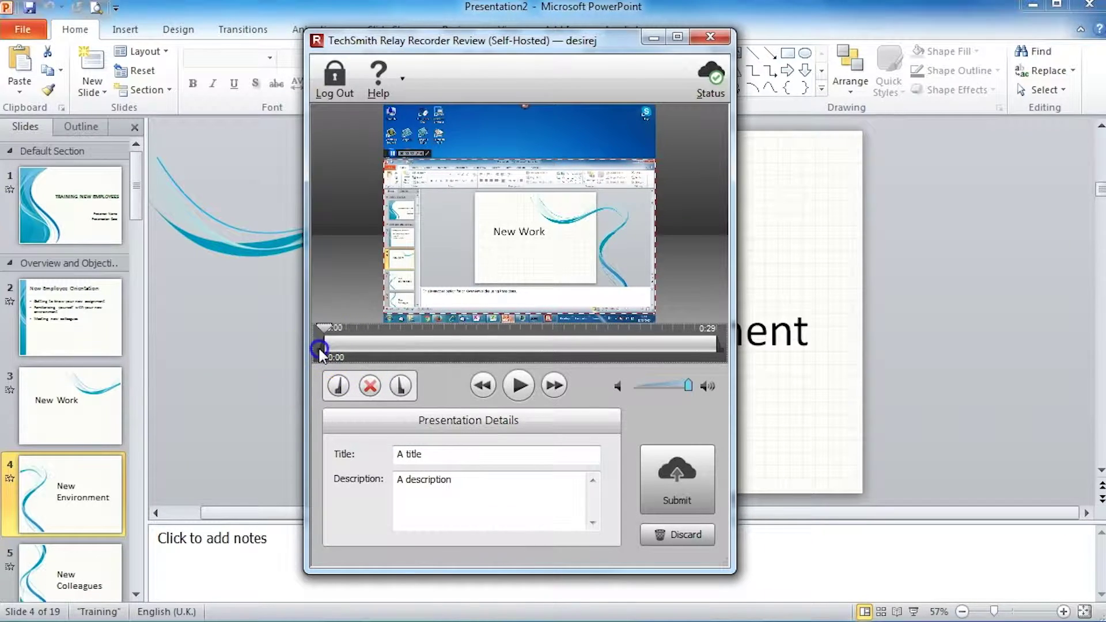
left_click(362, 349)
left_click(362, 346)
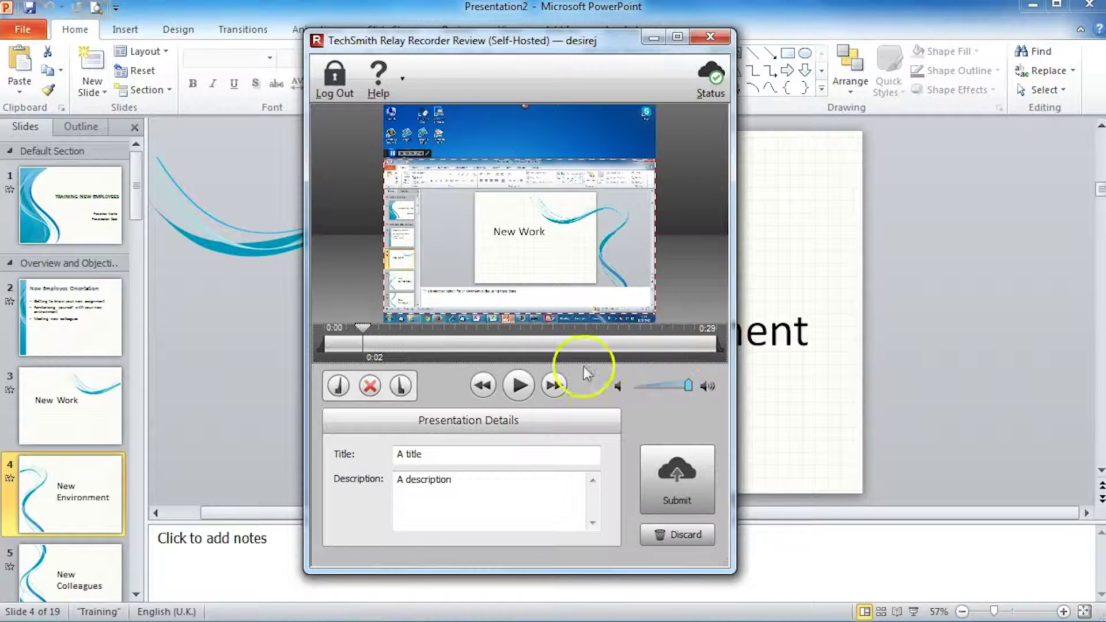
left_click(338, 386)
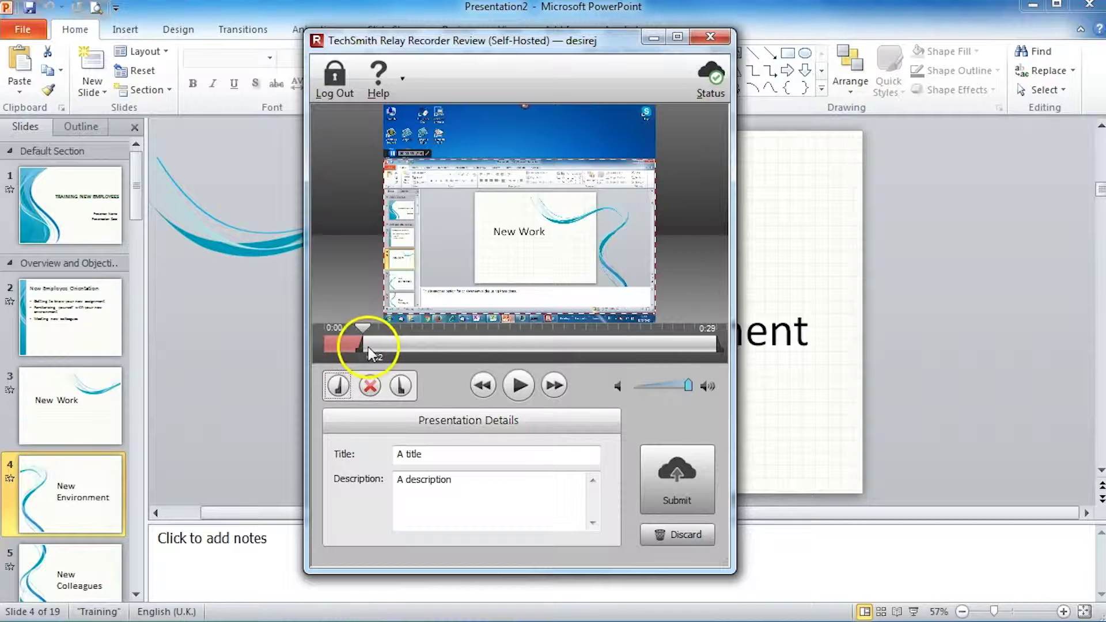
Step: Trim the ending from 0:25 to 0:29 and check both trimmed ends
left_click(581, 344)
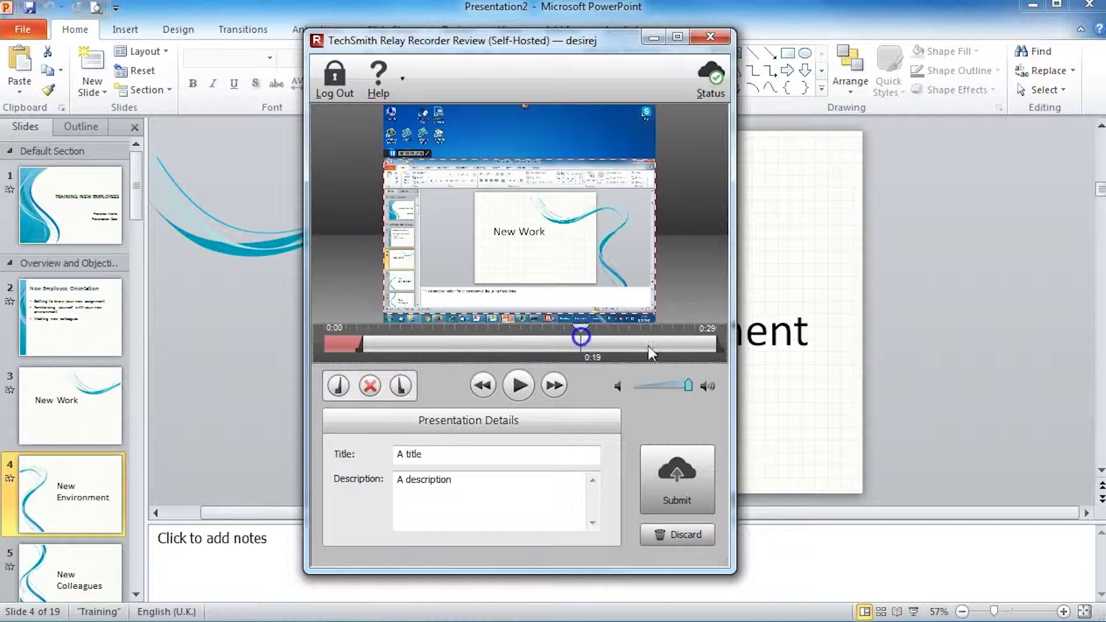
left_click(719, 344)
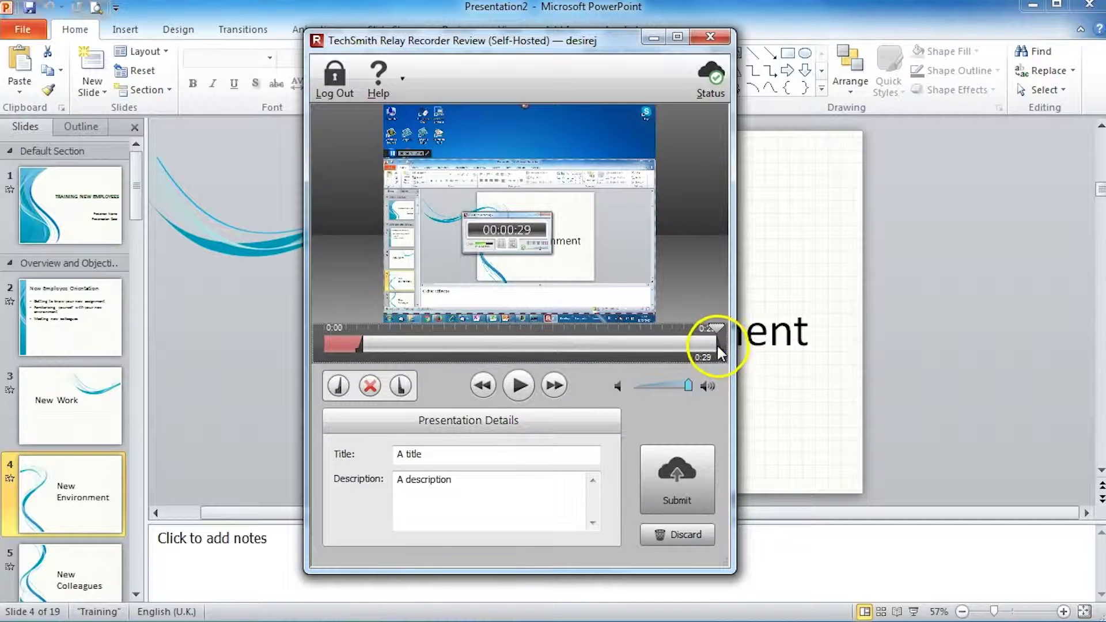
left_click_drag(717, 346, 668, 352)
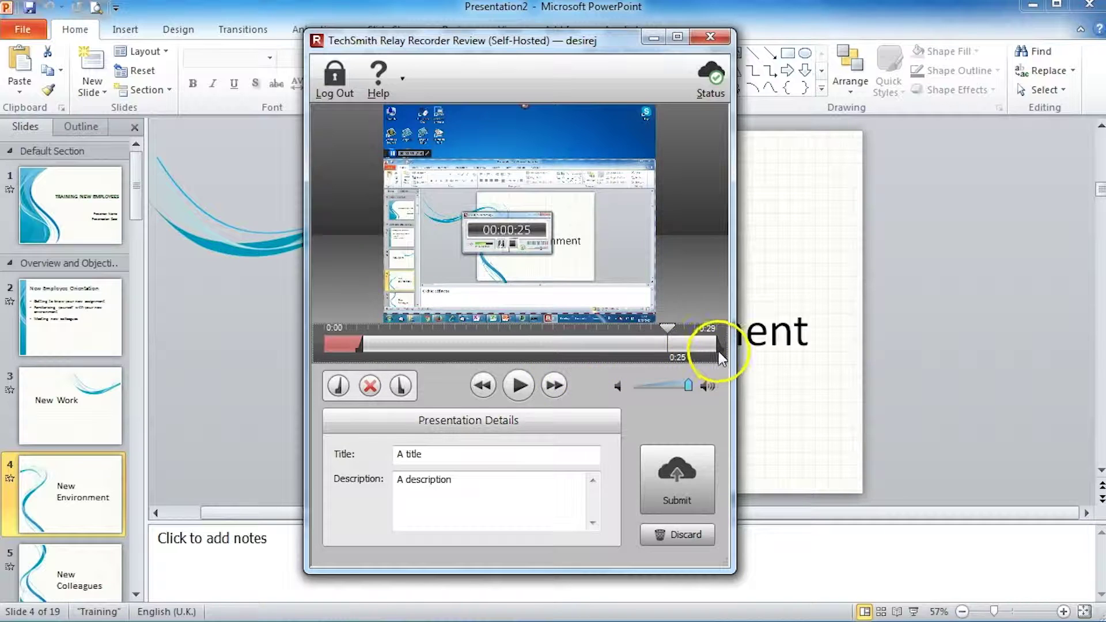
left_click(401, 386)
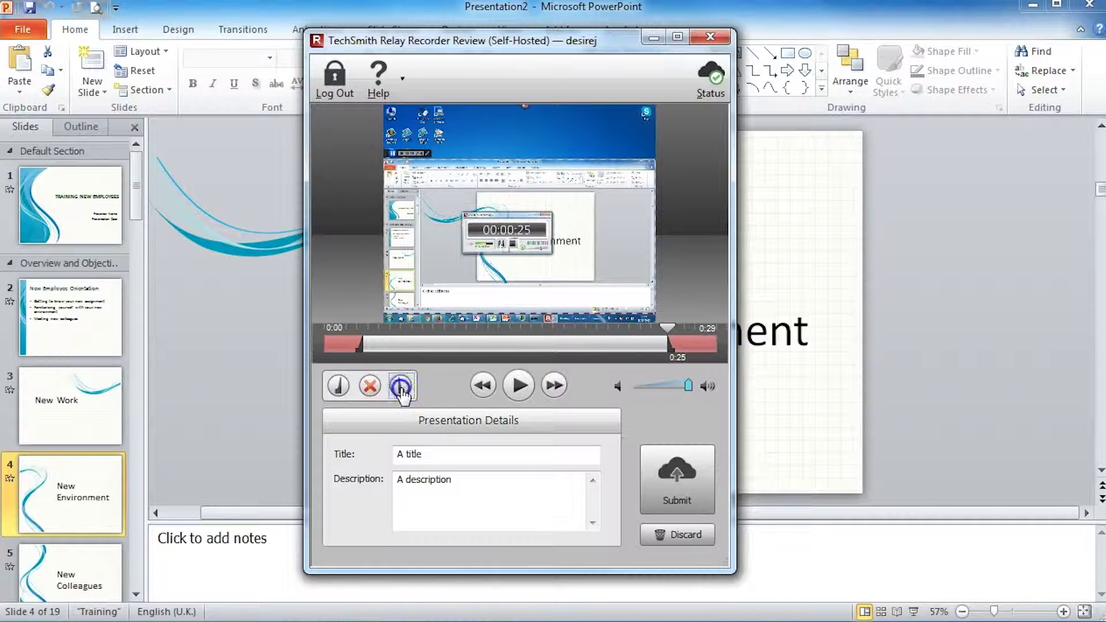
left_click(346, 345)
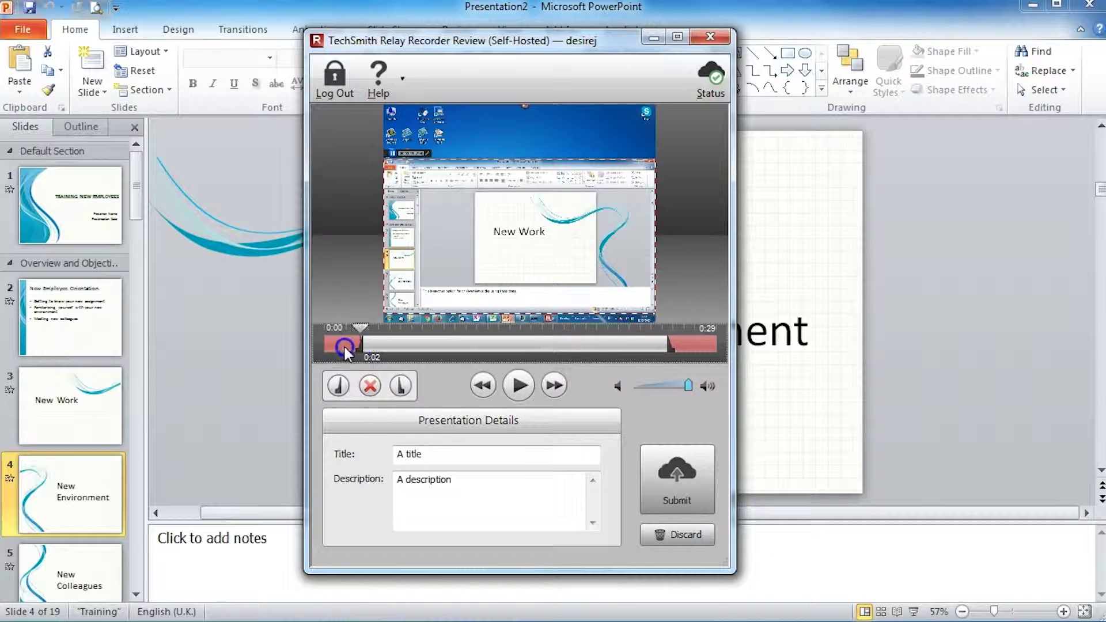
left_click(681, 352)
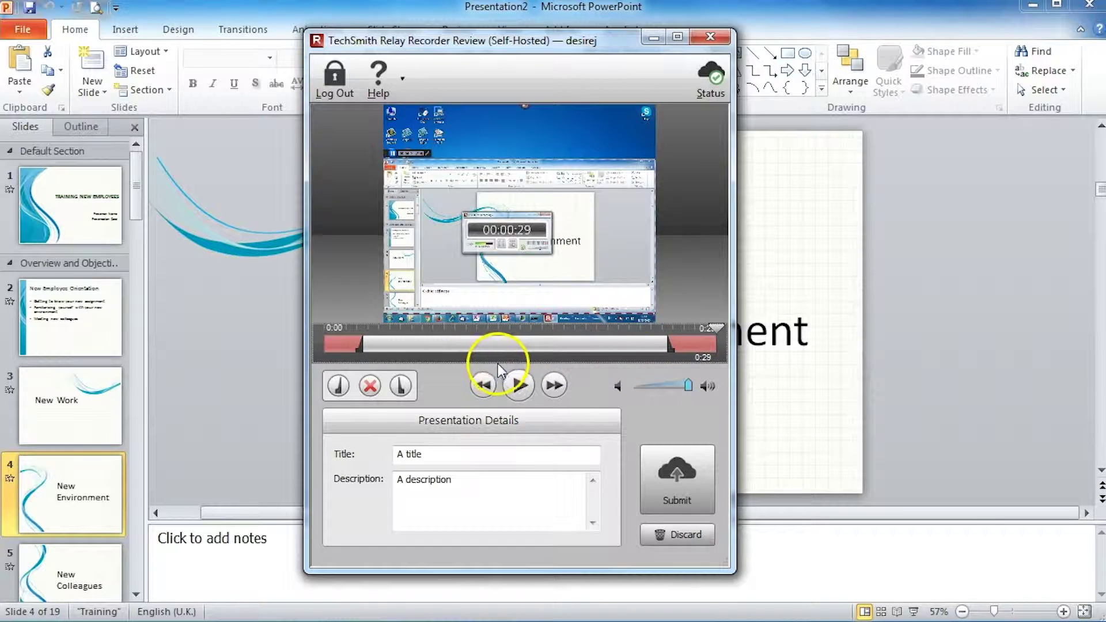
Step: Submit the trimmed recording, acknowledge the upload confirmation, and switch to the Firefox inbox
left_click(678, 487)
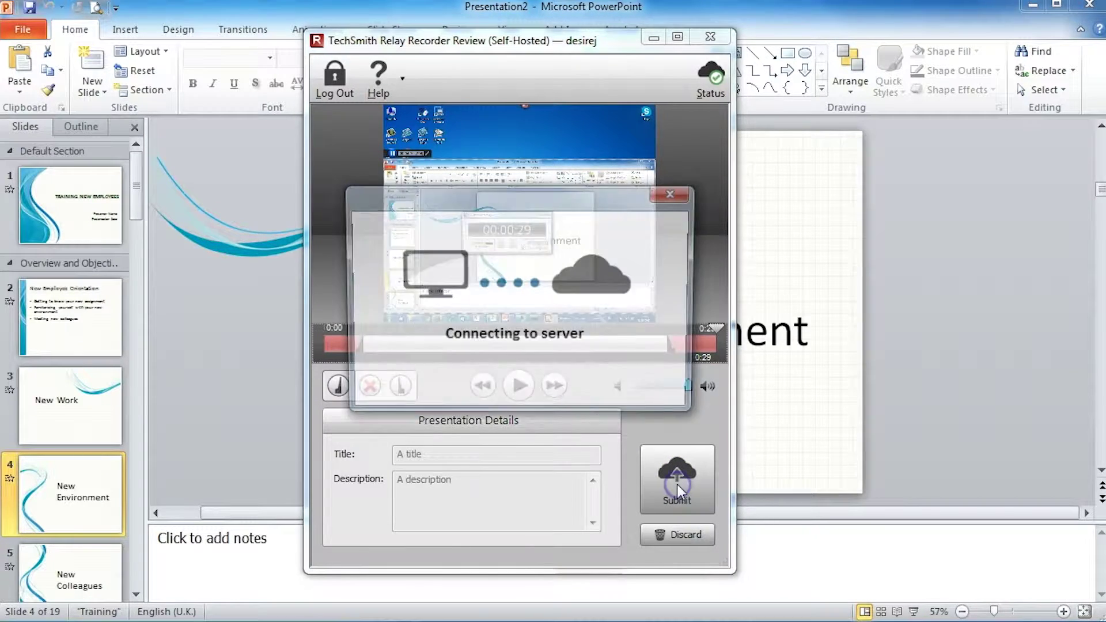
left_click(520, 382)
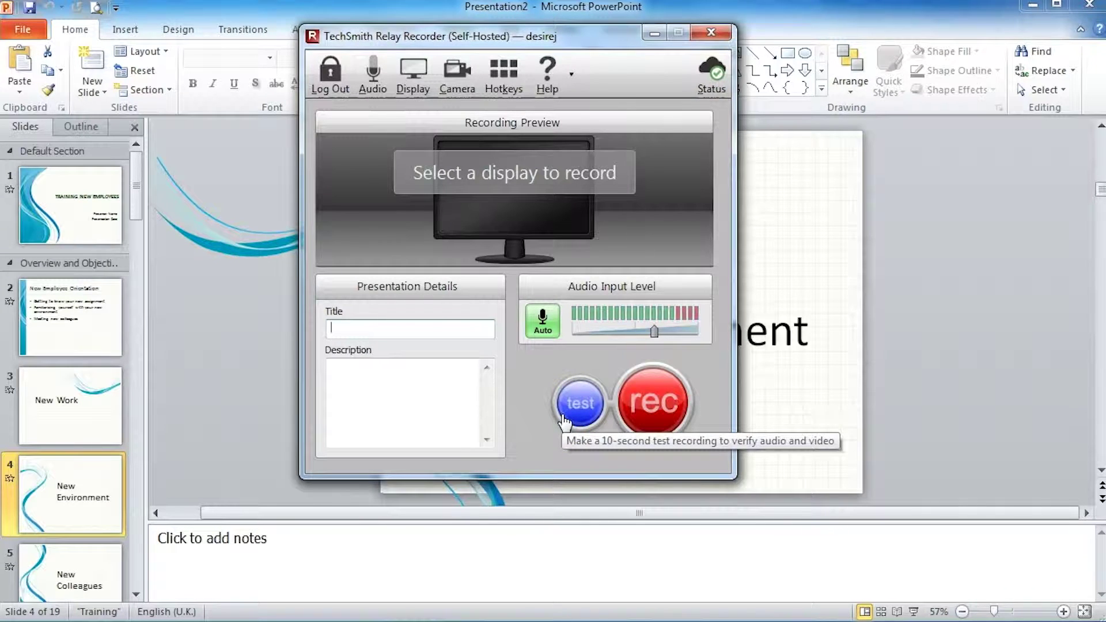
left_click(565, 424)
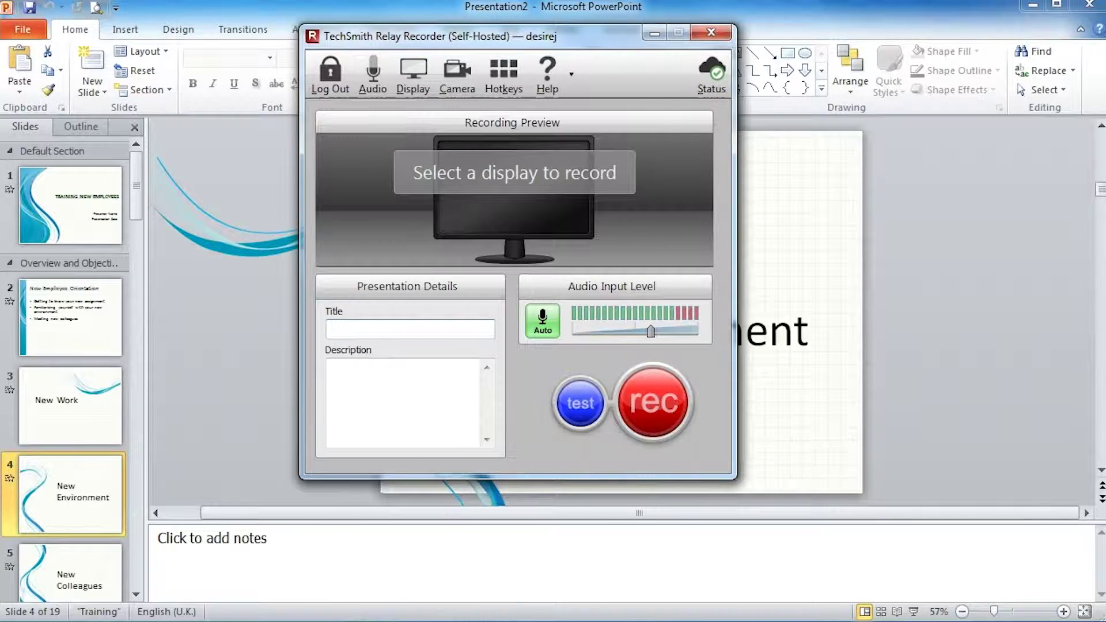
mouse_move(554, 620)
left_click(752, 548)
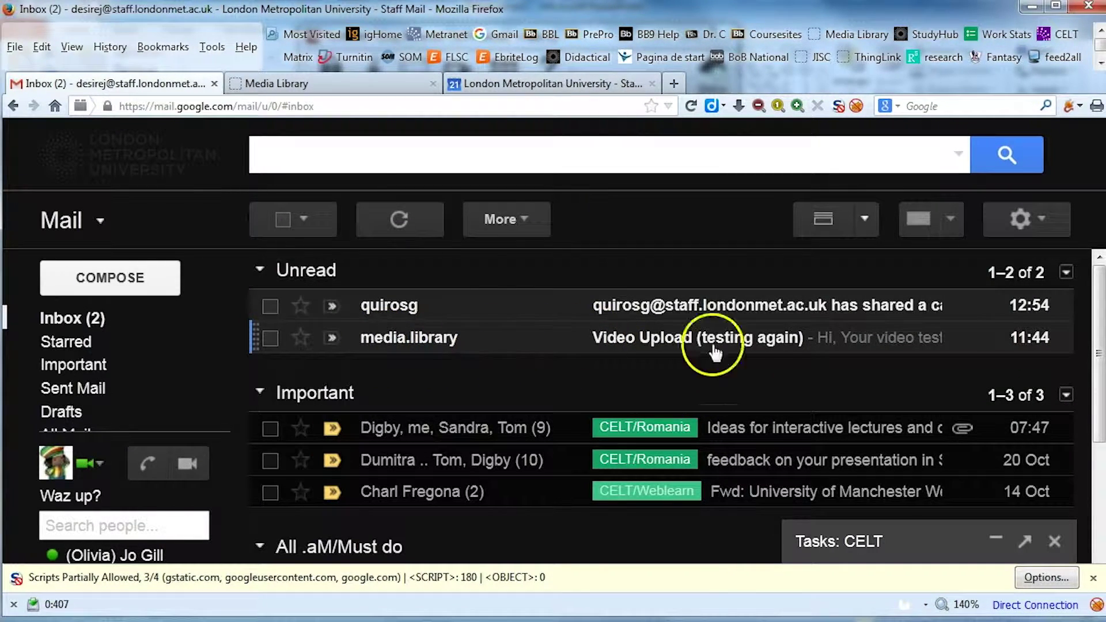
Step: Open the 'Video Upload (testing again)' email and scroll through it to its view link
left_click(744, 337)
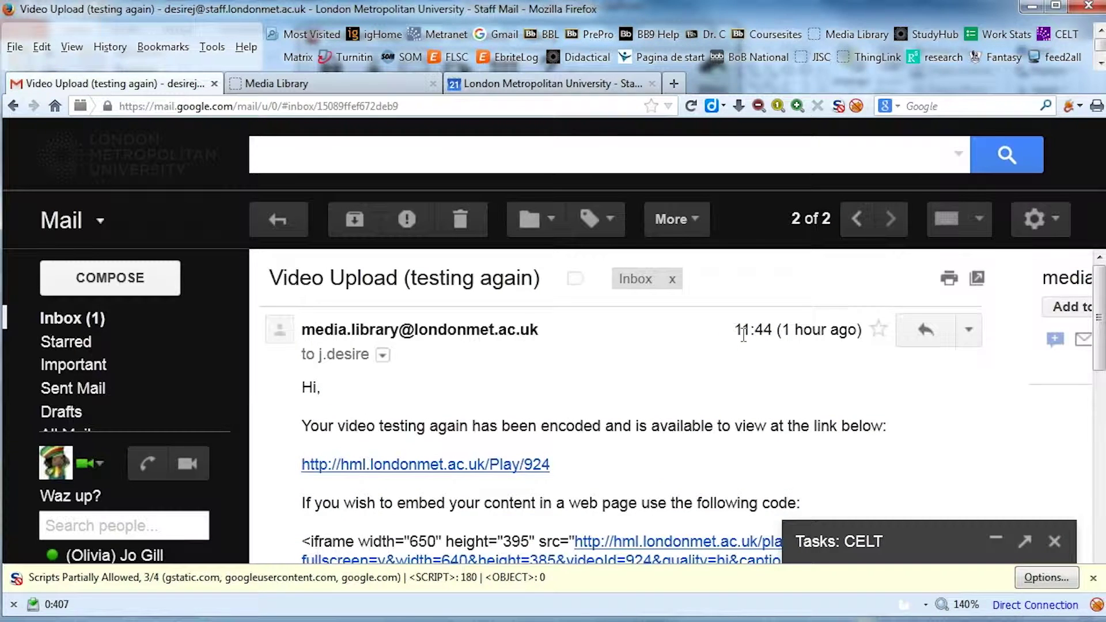
scroll(822, 388, "down", 3)
scroll(824, 385, "down", 1)
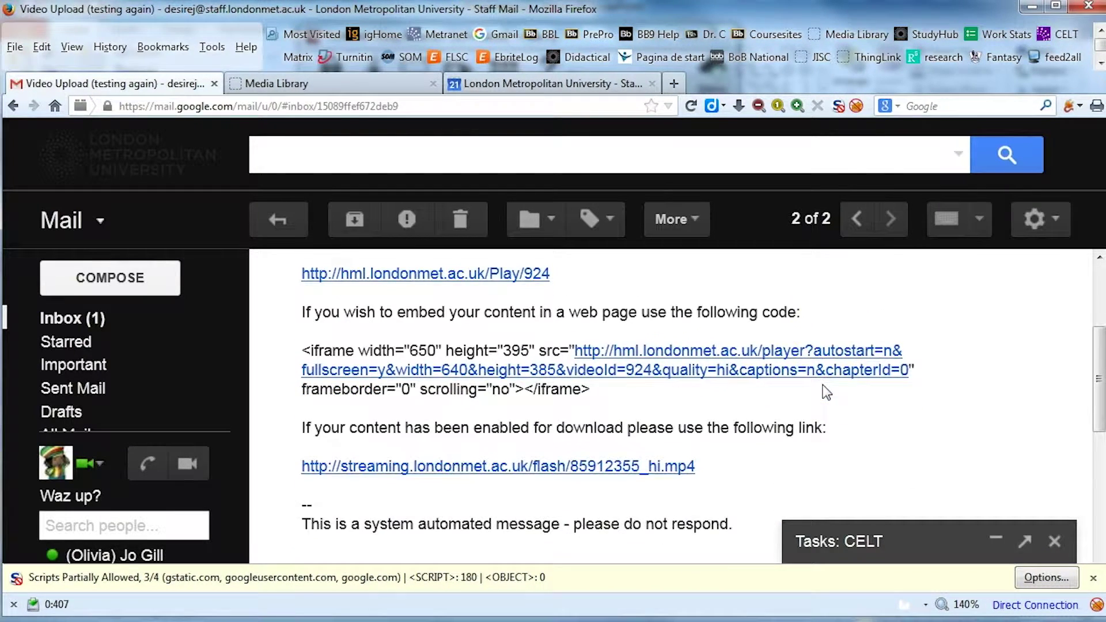
scroll(823, 386, "up", 1)
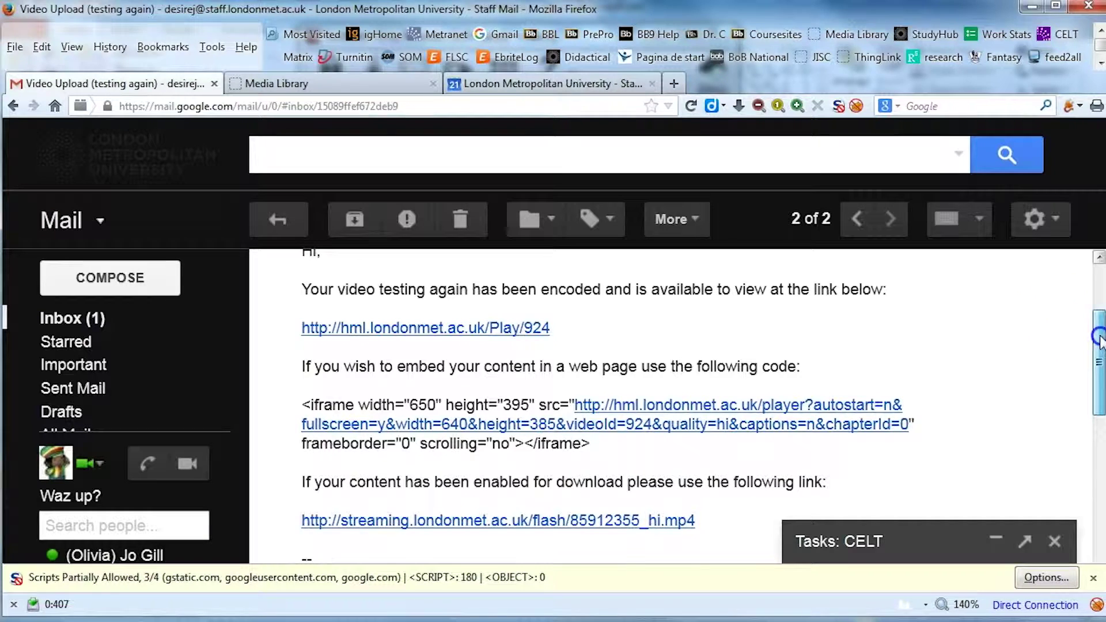
mouse_move(1094, 336)
left_mouse_down()
mouse_move(1101, 346)
mouse_move(1100, 334)
left_mouse_up()
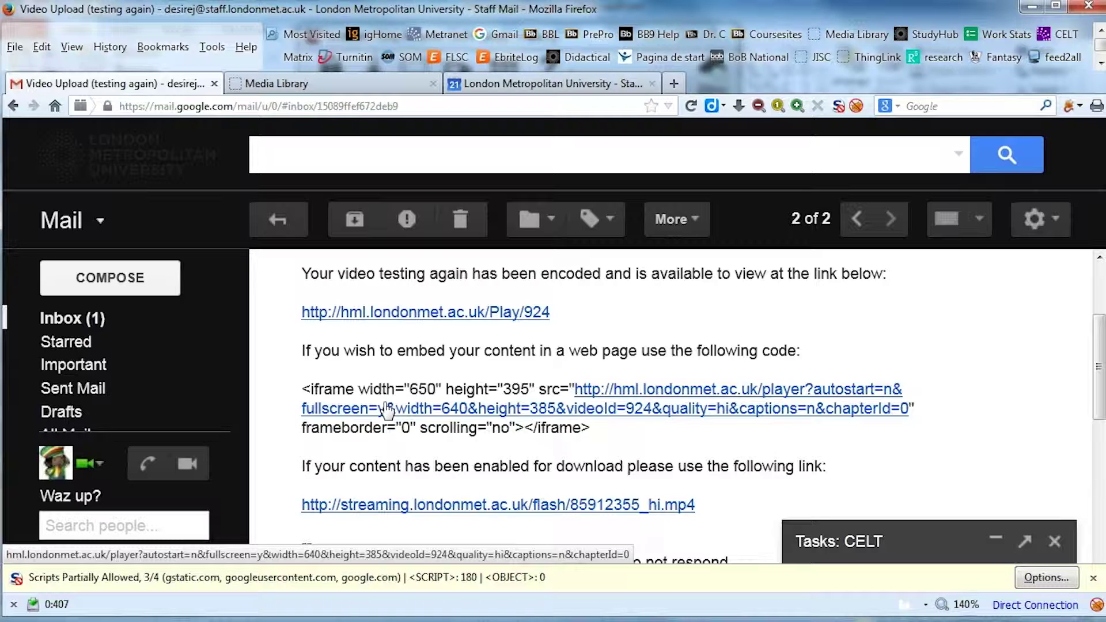
scroll(600, 440, "down", 1)
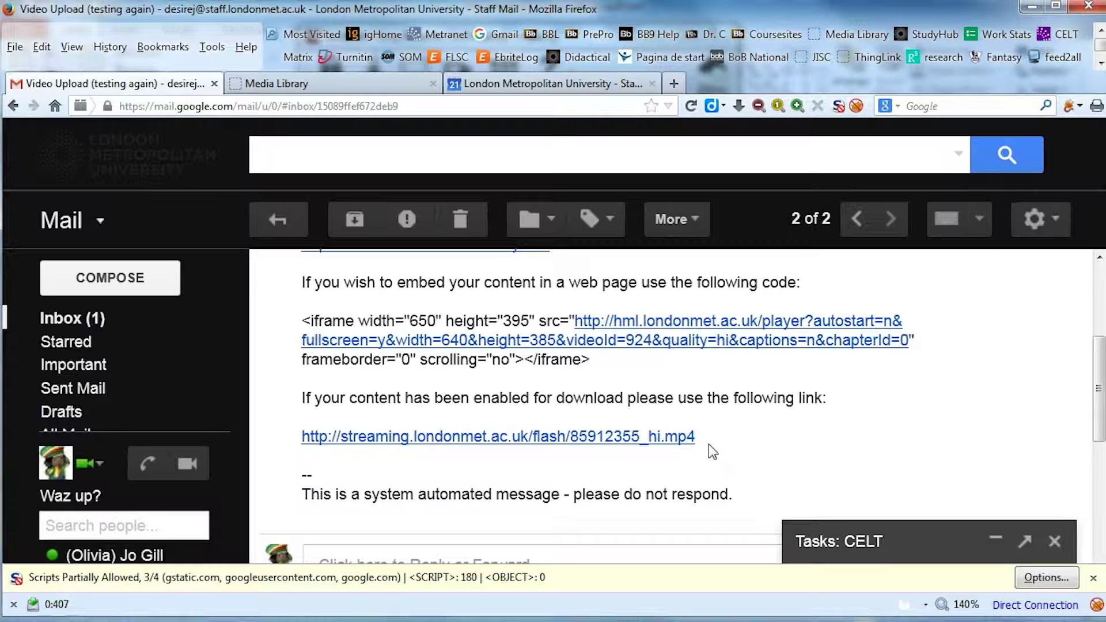
scroll(709, 445, "up", 1)
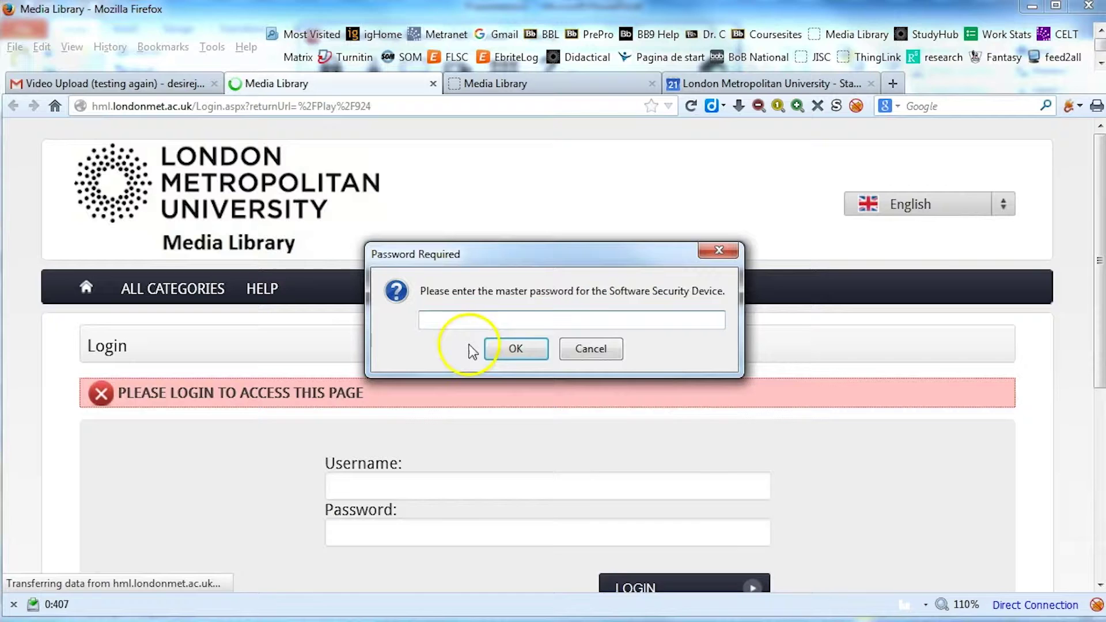
Step: Cancel the Password Required prompt and place the cursor in the Media Library Username field
left_click(599, 349)
scroll(618, 384, "down", 3)
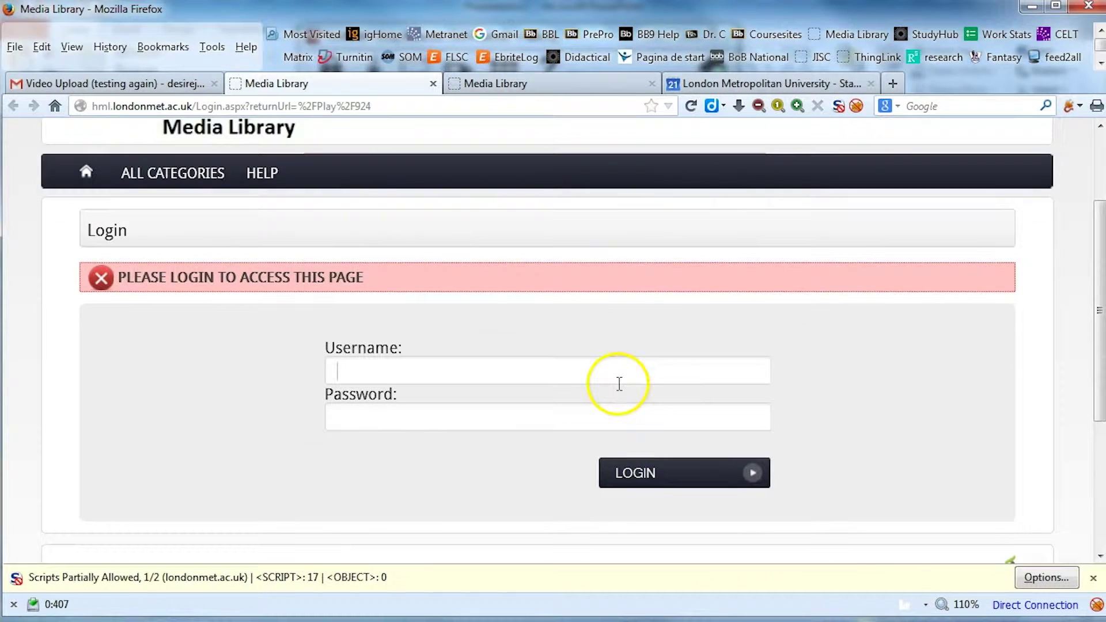
left_click(620, 383)
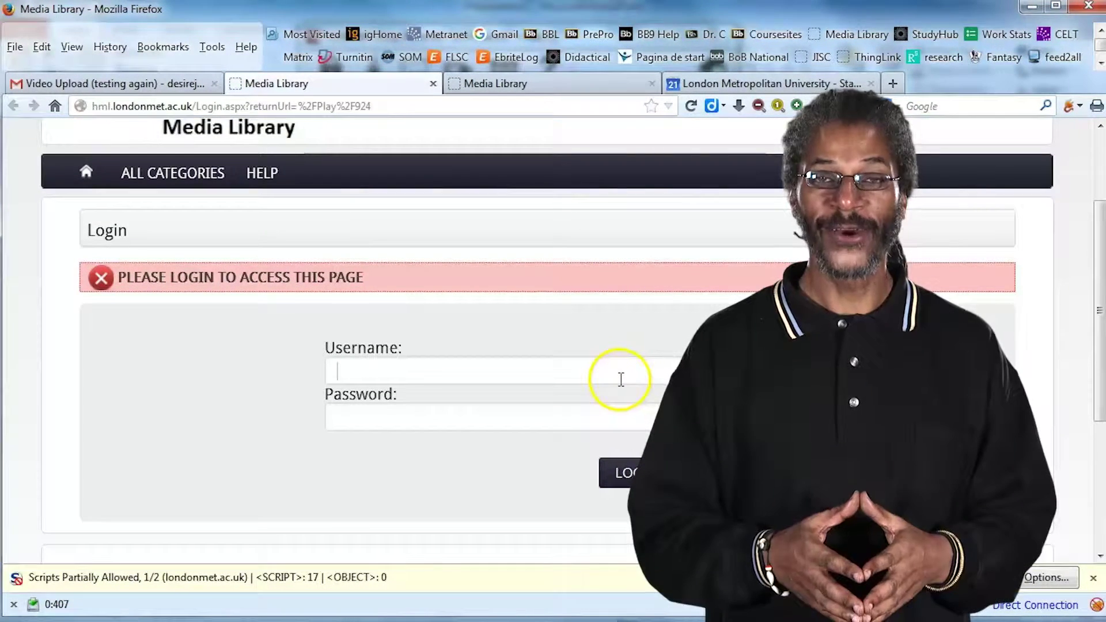